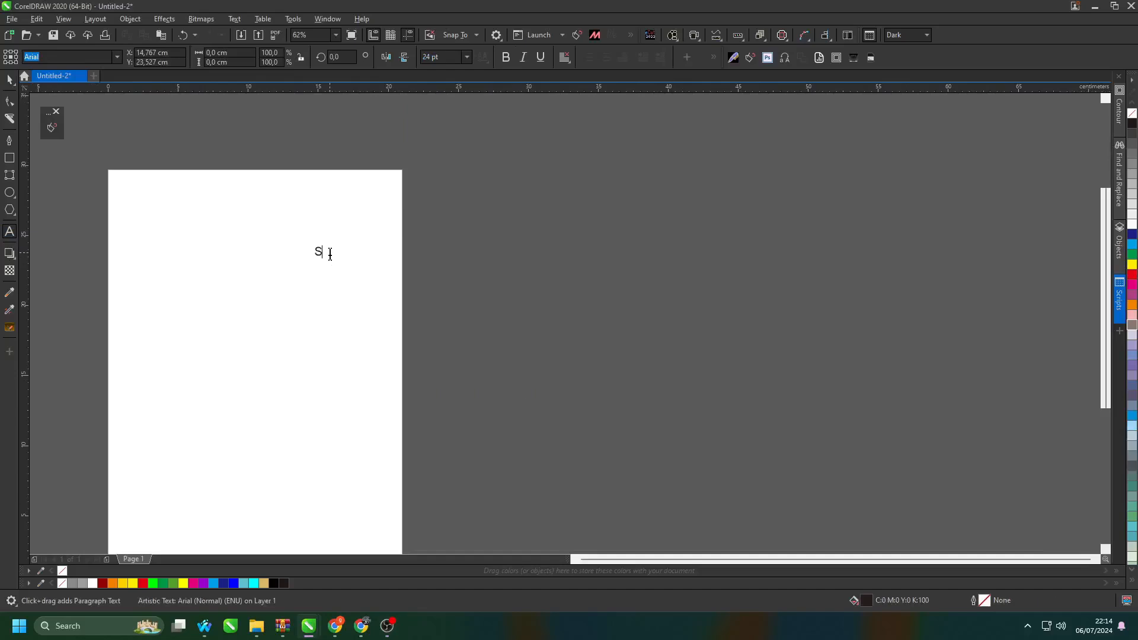
# - Enter artistic text with the four lines StikerNama, GraphicLOW, Tes and Cutting Stiker
pyautogui.write('ker')
pyautogui.press('BackSpace')
pyautogui.write('Nama')
pyautogui.press('Return')
pyautogui.write('GraphicLOW')
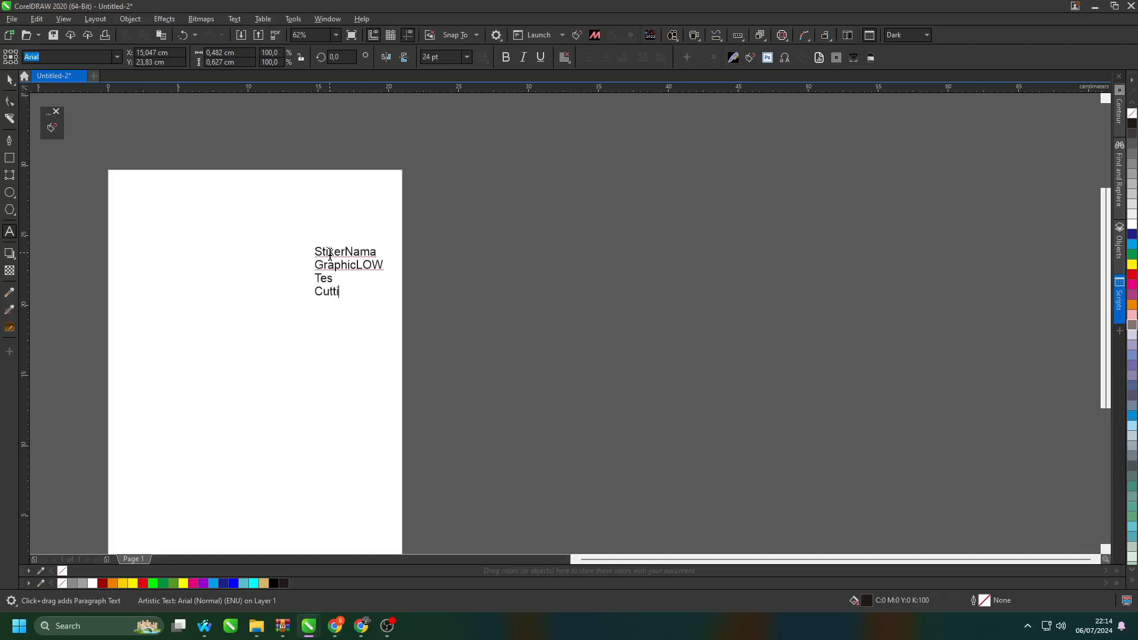
pyautogui.write('iker')
pyautogui.click(9, 80)
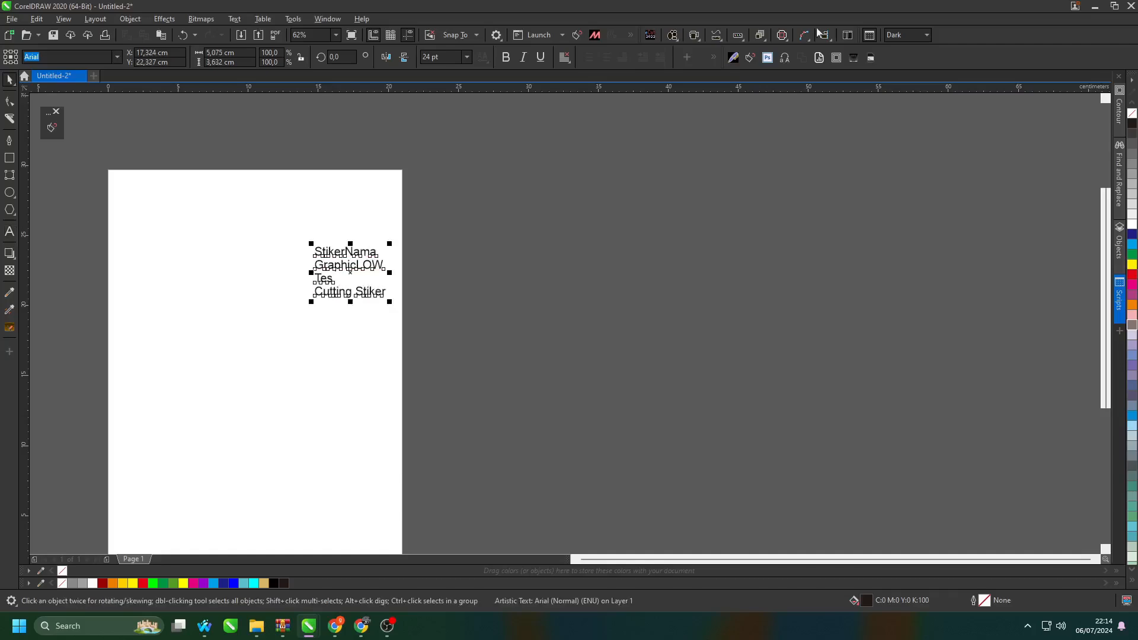
# - Use the sticker-cutting script to change the names' font and add an Instagram logo in front of each one
pyautogui.click(9, 328)
pyautogui.click(501, 173)
pyautogui.scroll(-1, 192, 265)
pyautogui.click(537, 176)
# - Undo the last two changes, apply the script's Font 1 to the names and add crowns above them
pyautogui.moveTo(415, 226); pyautogui.dragTo(152, 384)
pyautogui.hotkey('ctrl', 'z')
pyautogui.hotkey('ctrl', 'z')
pyautogui.click(546, 217)
pyautogui.scroll(1, 255, 284)
pyautogui.click(626, 218)
pyautogui.moveTo(284, 339); pyautogui.dragTo(261, 241)
# - Fill the selected names with black and switch the interface theme to Light
pyautogui.scroll(1, 278, 367)
pyautogui.moveTo(243, 109); pyautogui.dragTo(257, 401)
pyautogui.click(274, 583)
pyautogui.scroll(-2, 255, 284)
pyautogui.click(927, 35)
pyautogui.click(897, 46)
pyautogui.moveTo(569, 137); pyautogui.dragTo(963, 147)
# - Apply the script's Font 3 and Font 4 to the names, and undo a trial of Font 5
pyautogui.click(940, 284)
pyautogui.click(940, 312)
pyautogui.click(939, 342)
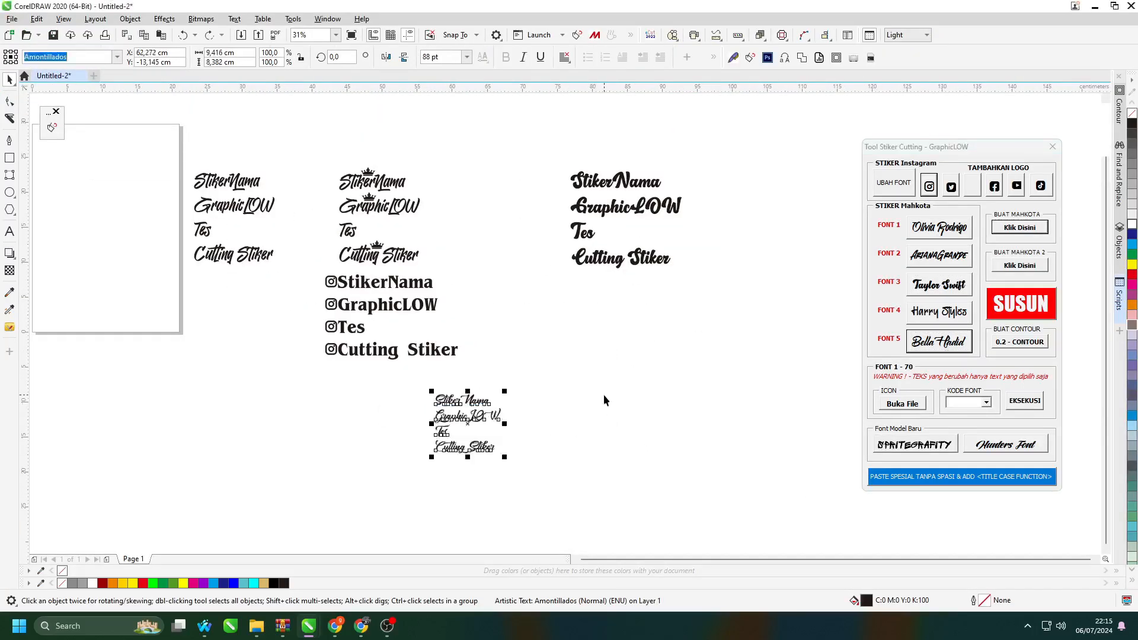
pyautogui.hotkey('ctrl', 'z')
# - Reposition the styled name groups beside one another on the drawing area
pyautogui.moveTo(379, 305); pyautogui.dragTo(118, 256)
pyautogui.moveTo(486, 139); pyautogui.dragTo(320, 270)
pyautogui.click(362, 297)
pyautogui.moveTo(249, 300); pyautogui.dragTo(284, 304)
pyautogui.hotkey('ctrl', 'z')
# - Duplicate all the styled names repeatedly to the side and once more below to form a large set
pyautogui.scroll(-2, 427, 303)
pyautogui.hotkey('ctrl', 'a')
pyautogui.moveTo(385, 347); pyautogui.dragTo(200, 350)
pyautogui.hotkey('ctrl', 'r')
pyautogui.moveTo(609, 402); pyautogui.dragTo(610, 524)
pyautogui.press('F4')
pyautogui.click(522, 320)
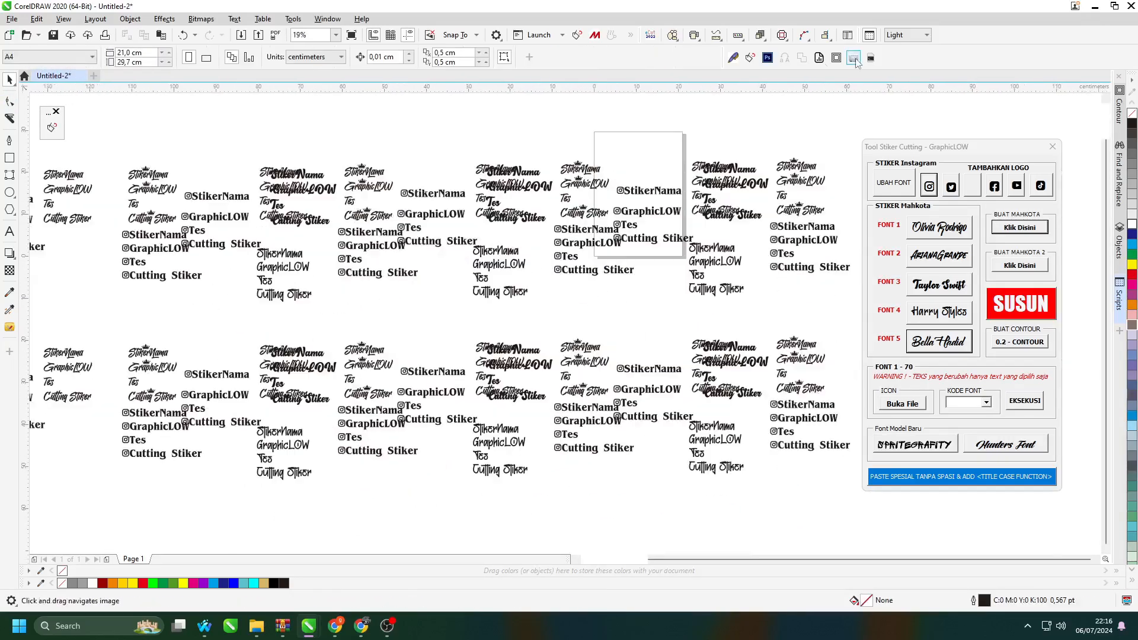
# - Replace the sticker name script with the plate-number script and enter the plate text BK53536XX
pyautogui.click(1053, 146)
pyautogui.click(854, 58)
pyautogui.moveTo(569, 141); pyautogui.dragTo(836, 155)
pyautogui.scroll(1, 463, 178)
pyautogui.click(369, 179)
pyautogui.write('bk53536xx')
# - Generate solid, outlined and emblem variants of the plate number with the script
pyautogui.scroll(1, 430, 209)
pyautogui.click(785, 57)
pyautogui.click(801, 251)
pyautogui.scroll(-1, 266, 296)
pyautogui.click(867, 252)
pyautogui.click(801, 375)
pyautogui.click(801, 408)
pyautogui.click(869, 405)
# - Duplicate the set of plate-number designs twice upward and select all the artwork on the layer
pyautogui.scroll(1, 486, 188)
pyautogui.scroll(-1, 527, 217)
pyautogui.moveTo(237, 121); pyautogui.dragTo(682, 243)
pyautogui.moveTo(470, 219); pyautogui.dragTo(470, 101)
pyautogui.hotkey('ctrl', 'r')
pyautogui.hotkey('ctrl', 'a')
pyautogui.press('F4')
pyautogui.scroll(-1, 502, 228)
pyautogui.click(904, 156)
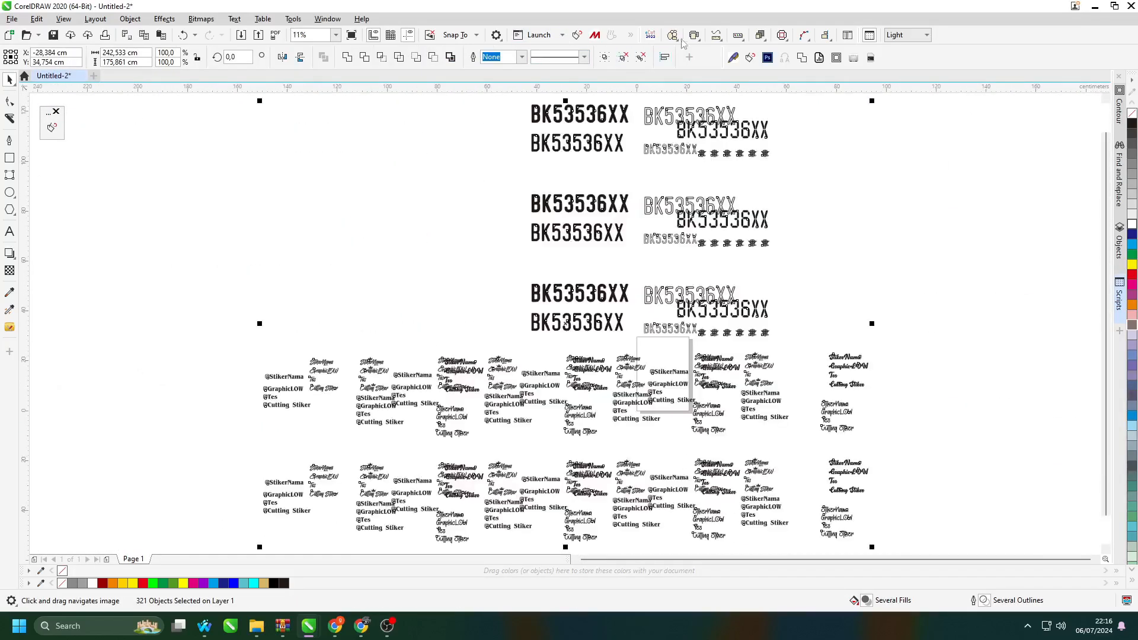
# - Nest all the names and plate numbers with eCut on a sheet 580 mm wide and 10000 mm high
pyautogui.click(674, 35)
pyautogui.click(747, 49)
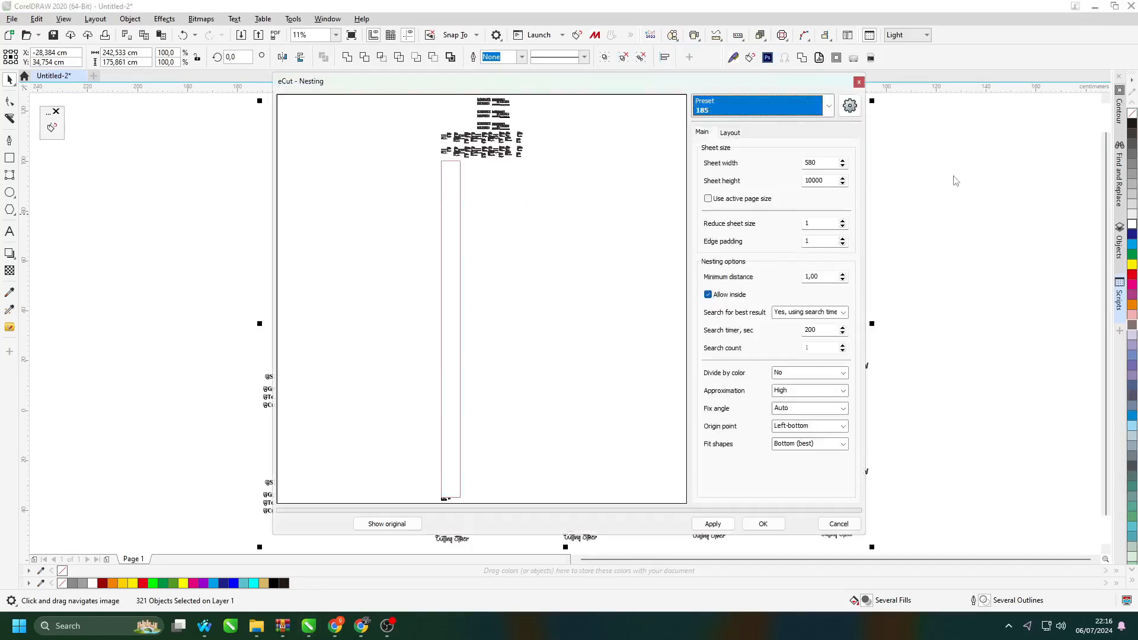
pyautogui.click(832, 168)
pyautogui.click(713, 524)
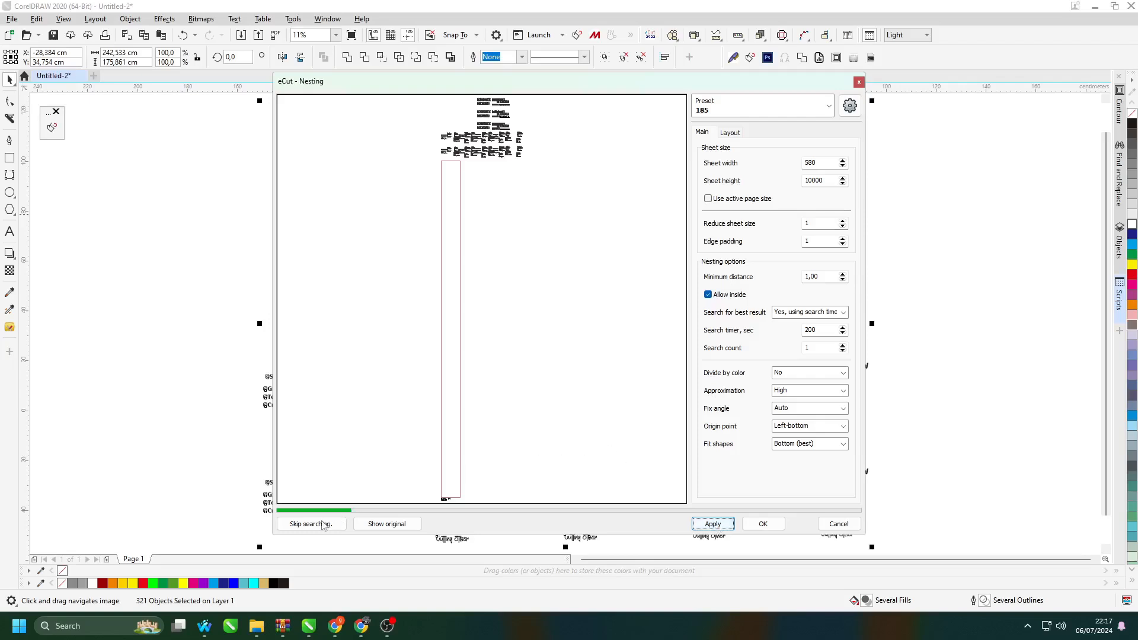
pyautogui.click(763, 529)
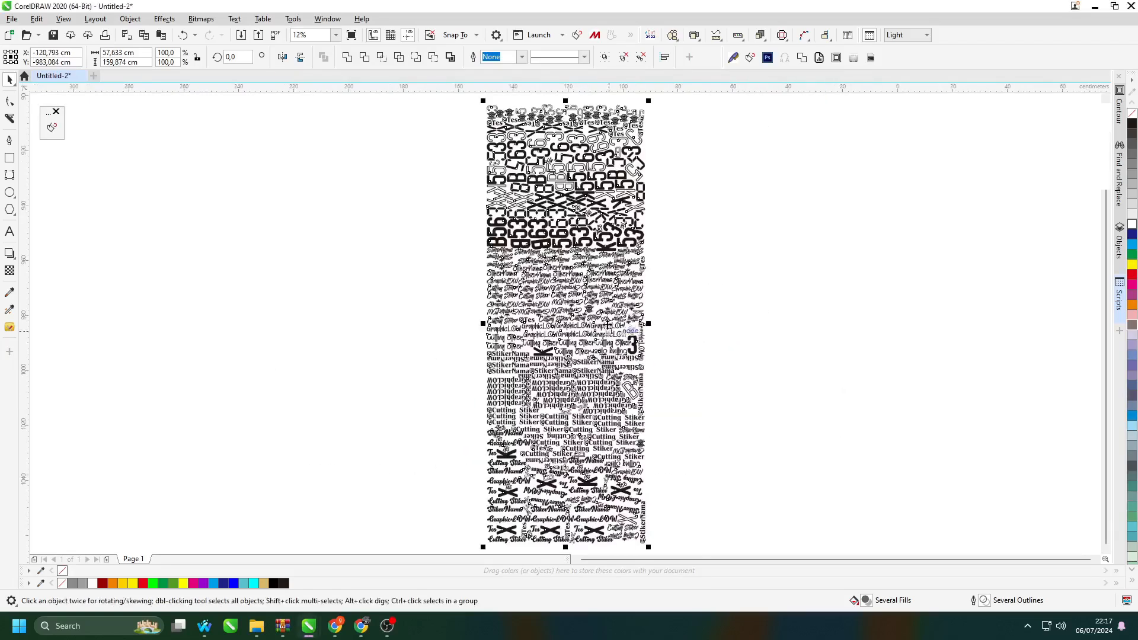
# - Examine the nested names and plate numbers along the full length of the sheet
pyautogui.scroll(4, 525, 249)
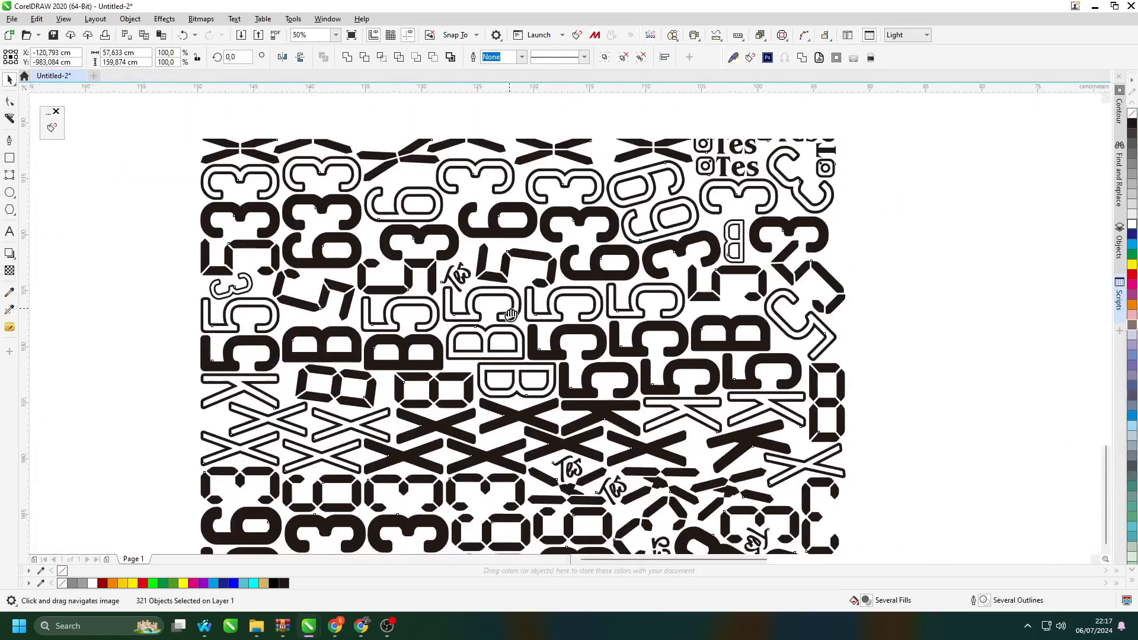
pyautogui.scroll(-2, 487, 176)
pyautogui.scroll(2, 487, 176)
pyautogui.scroll(-10, 584, 283)
pyautogui.scroll(-10, 584, 283)
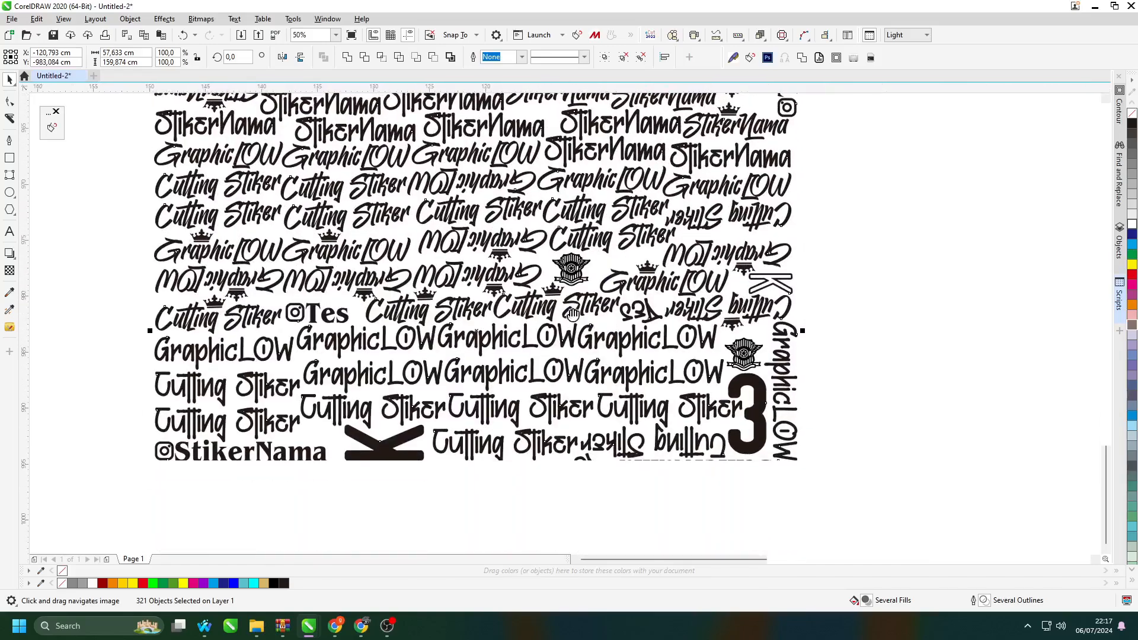
pyautogui.scroll(-10, 561, 358)
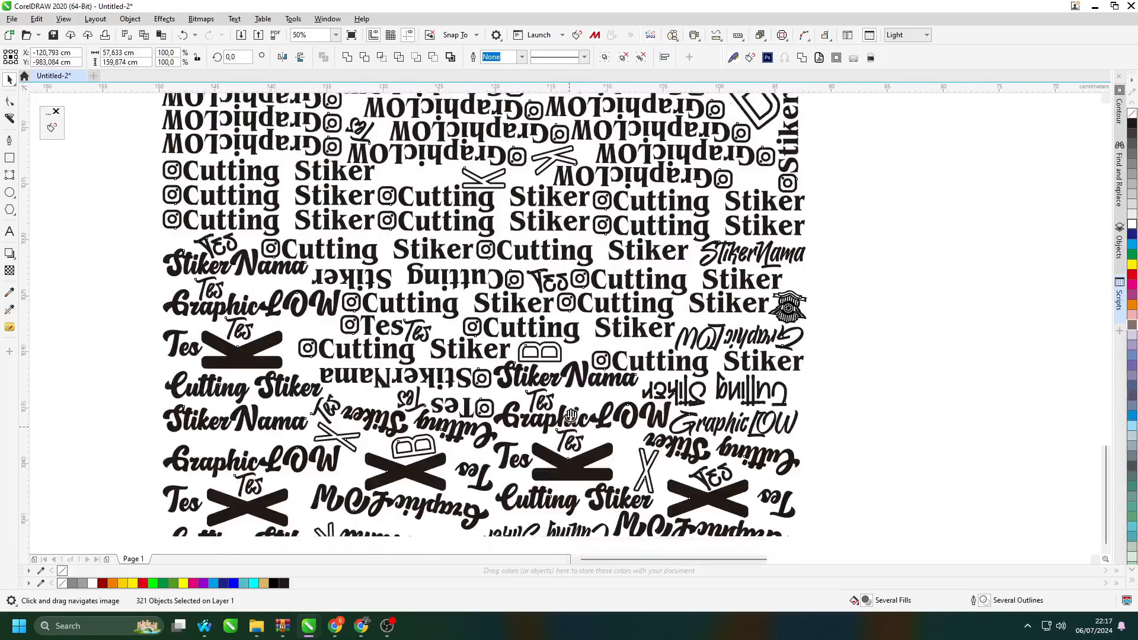
pyautogui.scroll(-2, 570, 503)
pyautogui.moveTo(571, 503); pyautogui.dragTo(571, 588)
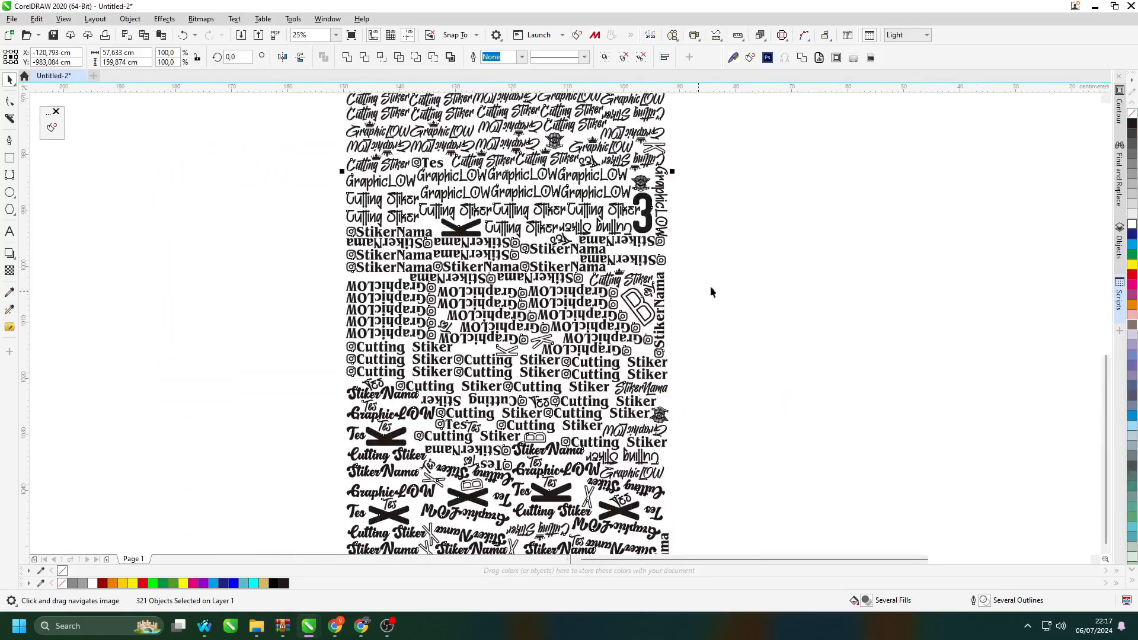
pyautogui.click(676, 305)
# - Undo the nesting of the names and plate numbers
pyautogui.scroll(-1, 582, 236)
pyautogui.moveTo(582, 236); pyautogui.dragTo(575, 395)
pyautogui.hotkey('ctrl', 'z')
# - Nest only the plate-number designs on a 580 by 10000 mm sheet, ending the layout search early
pyautogui.hotkey('ctrl', 'a')
pyautogui.press('F4')
pyautogui.moveTo(600, 276); pyautogui.dragTo(564, 384)
pyautogui.moveTo(815, 157); pyautogui.dragTo(408, 451)
pyautogui.hotkey('shift', 'F2')
pyautogui.click(673, 39)
pyautogui.click(686, 51)
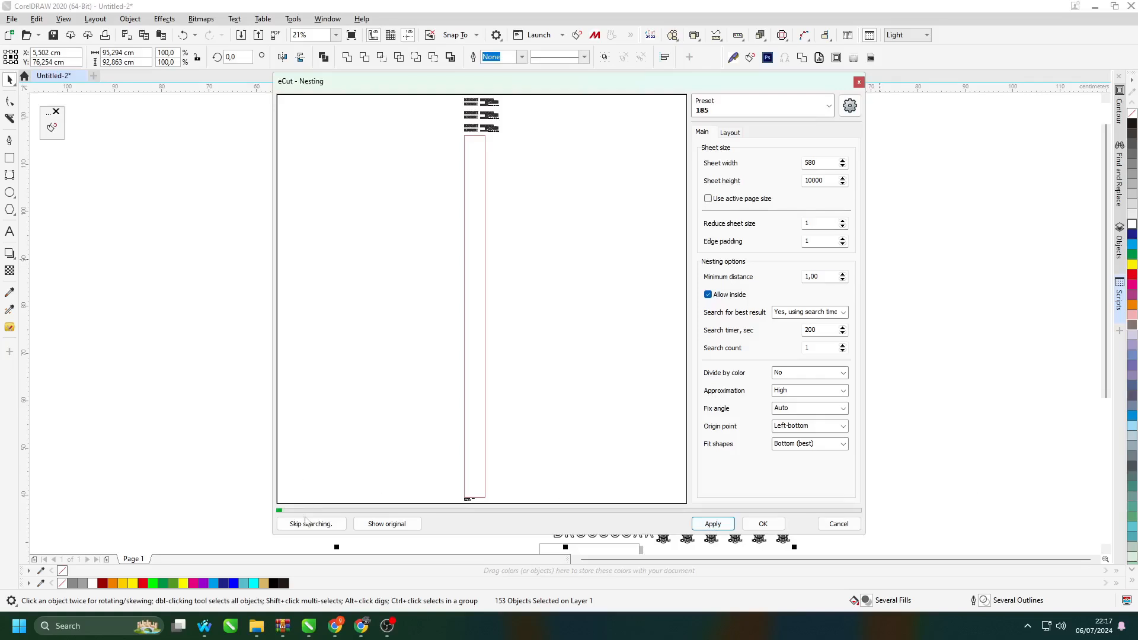
pyautogui.click(324, 524)
pyautogui.click(764, 525)
pyautogui.press('F4')
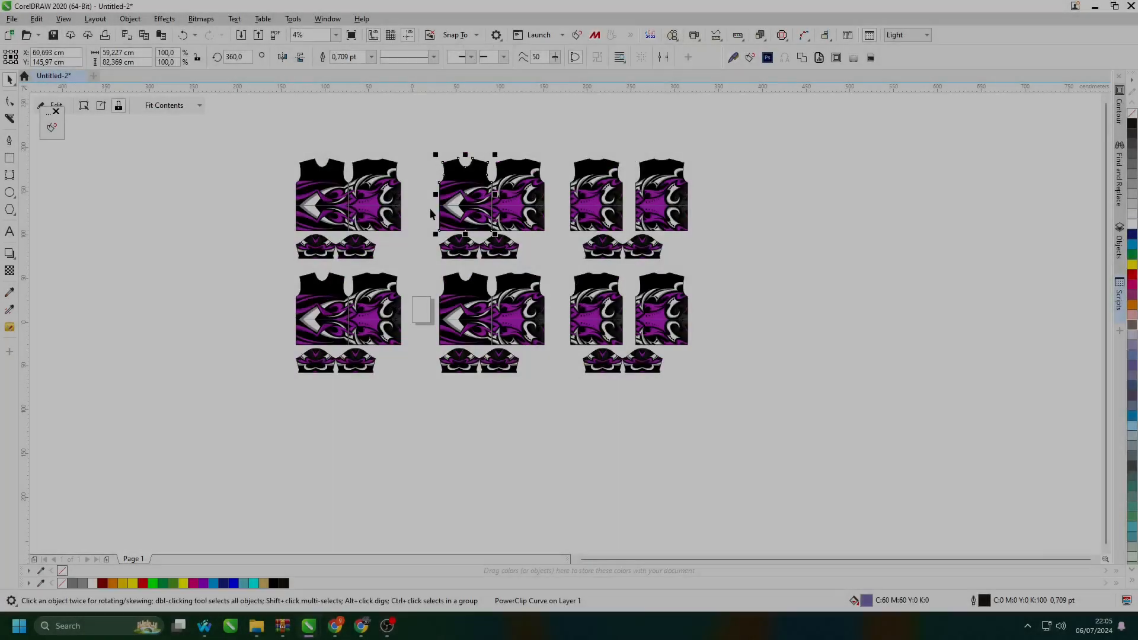
# - Select all the jersey front, back and sleeve pieces and open eCut nesting for them
pyautogui.moveTo(745, 130); pyautogui.dragTo(196, 407)
pyautogui.press('F4')
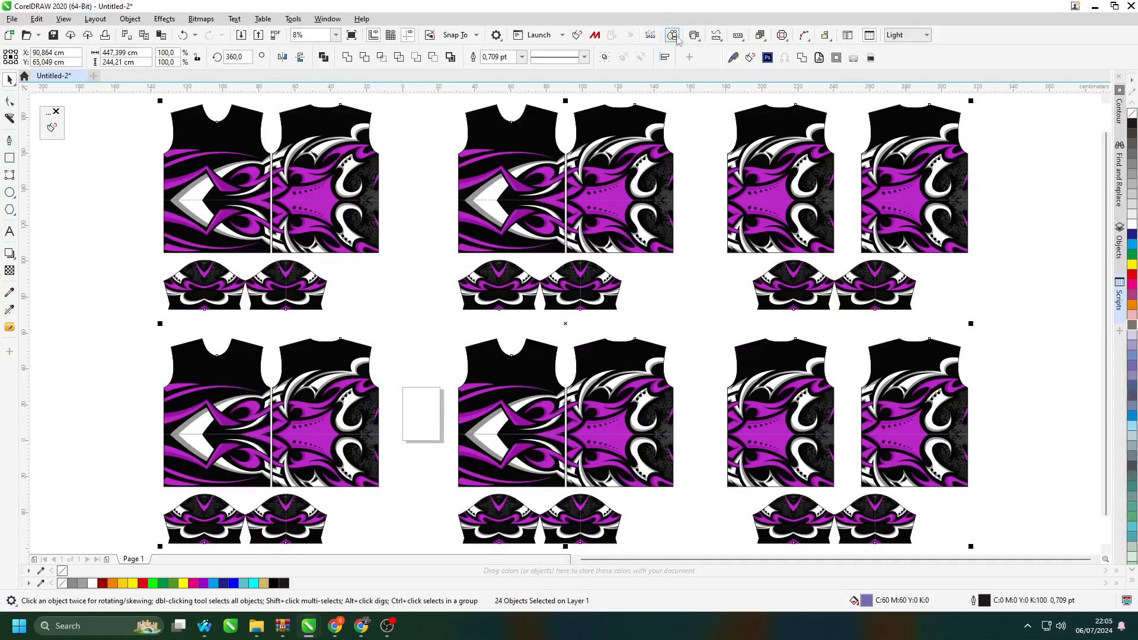
pyautogui.click(672, 36)
pyautogui.click(679, 52)
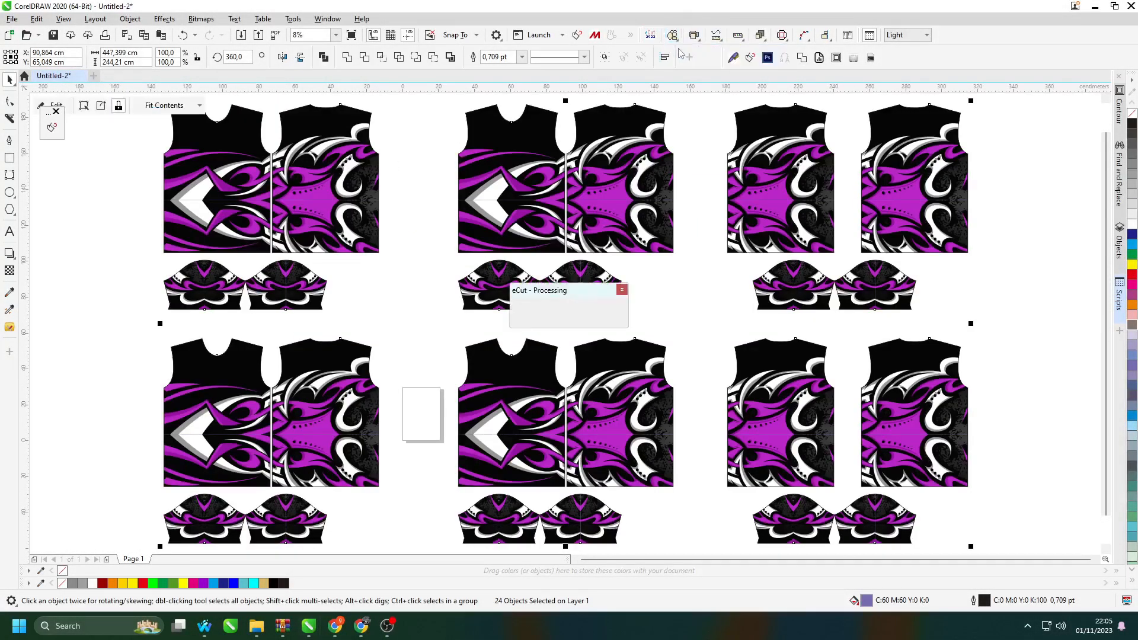
# - Nest the jersey pieces on a sheet 1850 mm wide and 10000 mm high
pyautogui.click(833, 164)
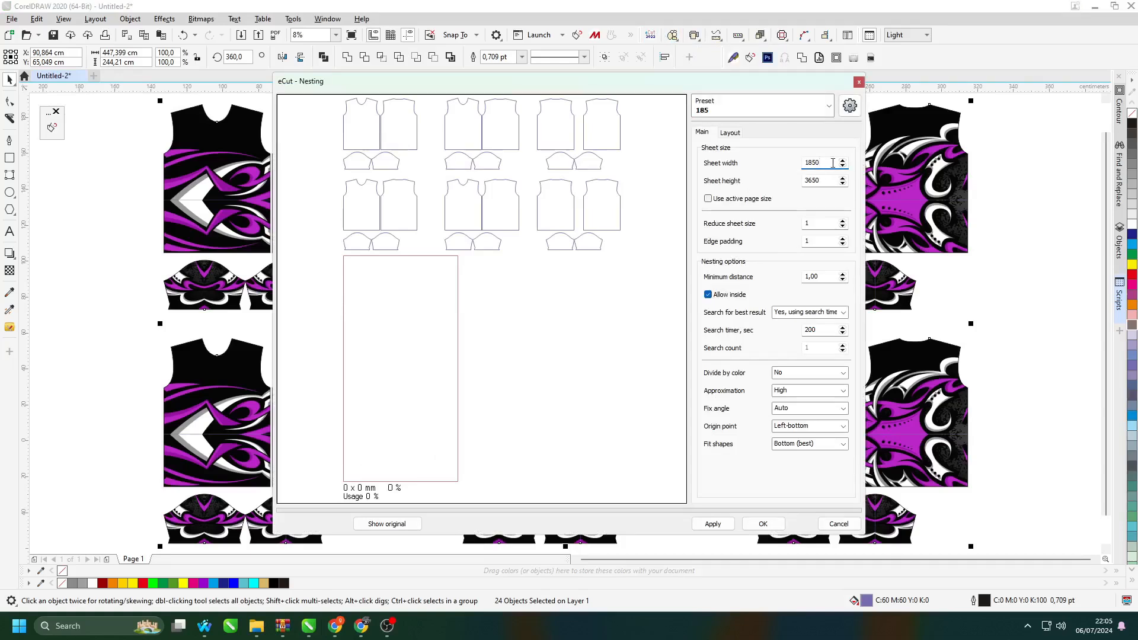
pyautogui.doubleClick(814, 180)
pyautogui.click(809, 181)
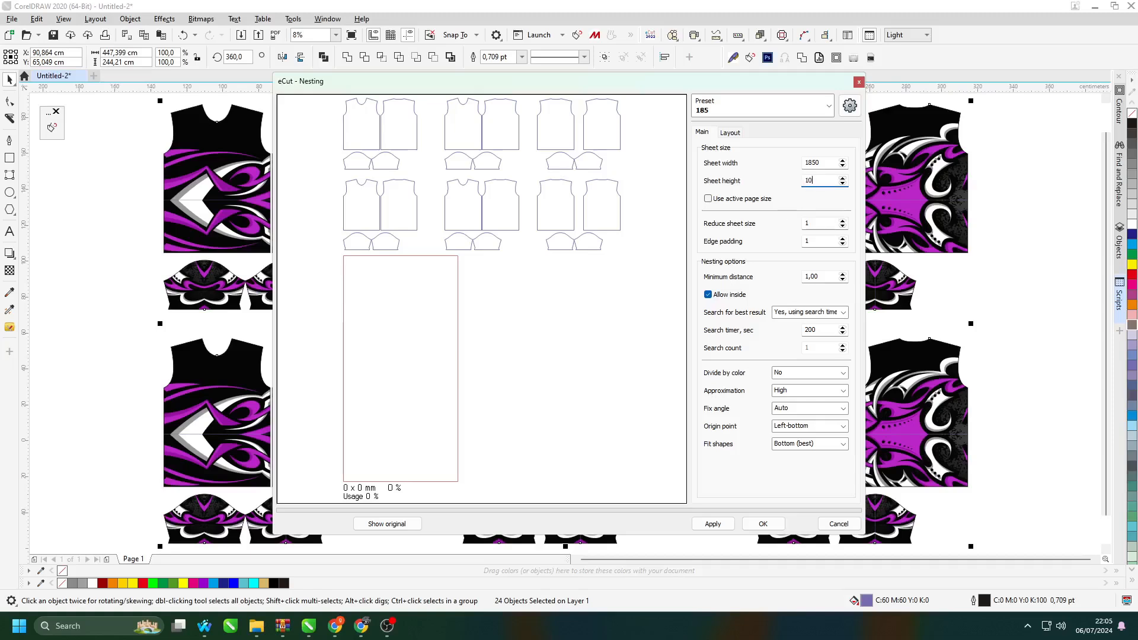
pyautogui.press('Tab')
pyautogui.press('Tab')
pyautogui.press('Tab')
pyautogui.press('Tab')
pyautogui.click(711, 527)
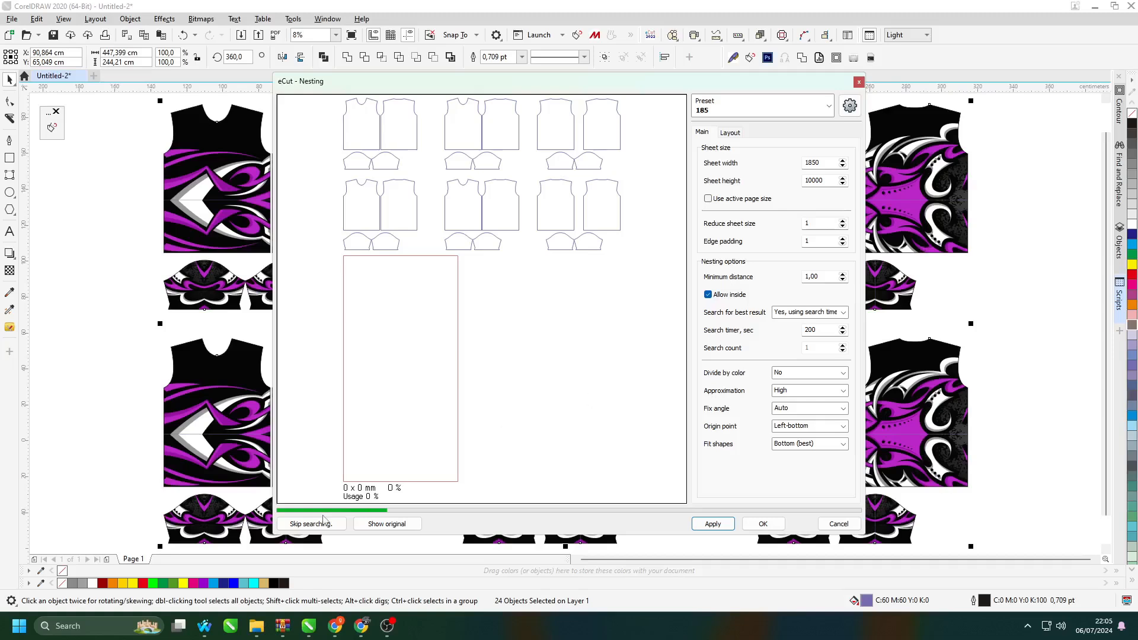
pyautogui.click(763, 524)
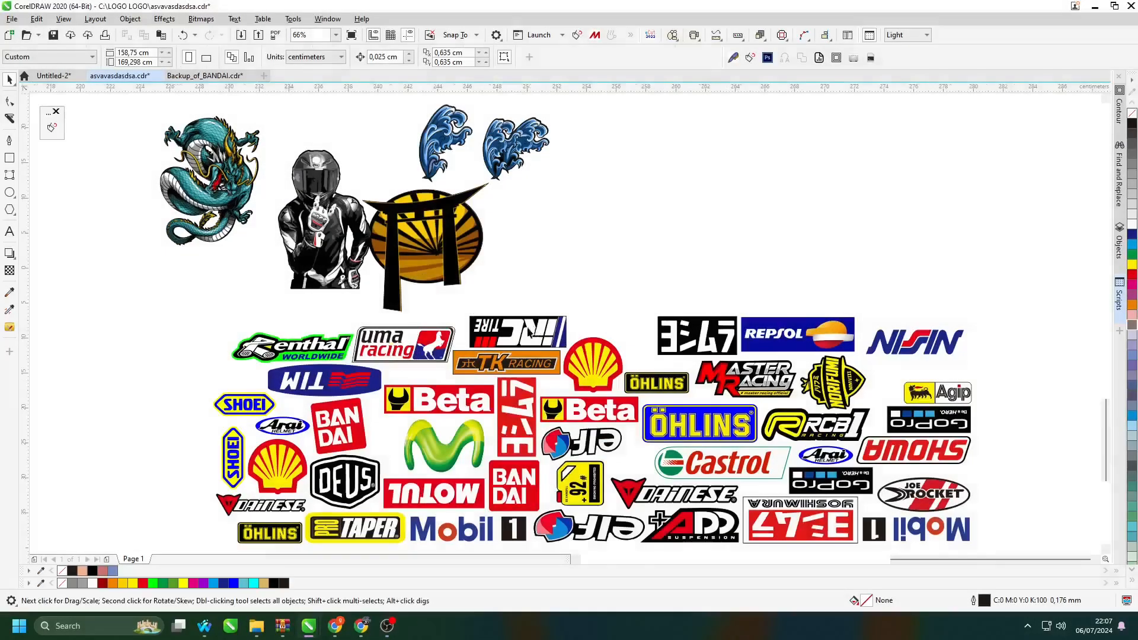
pyautogui.scroll(-2, 528, 328)
pyautogui.click(529, 330)
pyautogui.moveTo(486, 288); pyautogui.dragTo(521, 288)
pyautogui.hotkey('ctrl', 'z')
pyautogui.click(427, 279)
pyautogui.moveTo(318, 193); pyautogui.dragTo(584, 321)
pyautogui.moveTo(483, 287); pyautogui.dragTo(700, 287)
pyautogui.hotkey('ctrl', 'z')
pyautogui.moveTo(652, 168)
pyautogui.mouseDown()
pyautogui.moveTo(301, 309)
pyautogui.moveTo(296, 323)
pyautogui.mouseUp()
pyautogui.moveTo(465, 291); pyautogui.dragTo(629, 291)
pyautogui.hotkey('ctrl', 'z')
# - Duplicate the illustration group beside the originals and set the interface theme to Dark
pyautogui.moveTo(632, 168); pyautogui.dragTo(260, 346)
pyautogui.moveTo(477, 282); pyautogui.dragTo(686, 290)
pyautogui.click(898, 36)
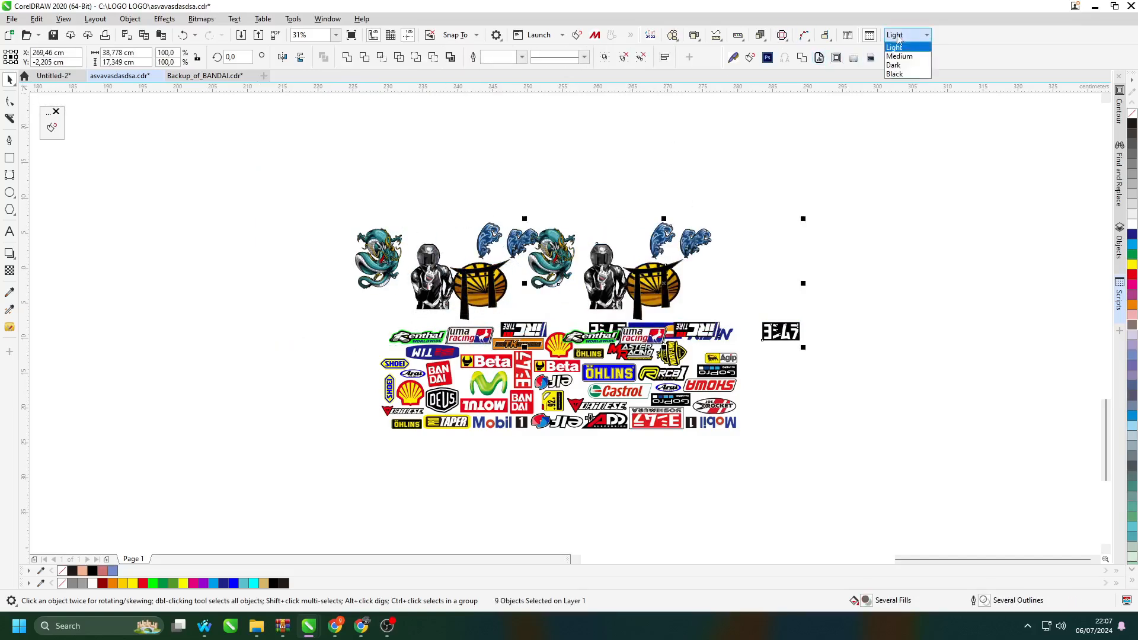
pyautogui.click(894, 65)
pyautogui.click(784, 196)
# - Duplicate both illustration groups upward three times at equal spacing
pyautogui.moveTo(784, 196); pyautogui.dragTo(347, 320)
pyautogui.moveTo(459, 300); pyautogui.dragTo(470, 208)
pyautogui.hotkey('ctrl', 'r')
pyautogui.hotkey('ctrl', 'r')
pyautogui.hotkey('ctrl', 'a')
pyautogui.press('F4')
# - Duplicate the whole group of brand logos beside the illustrations
pyautogui.moveTo(701, 421); pyautogui.dragTo(677, 344)
pyautogui.moveTo(800, 319); pyautogui.dragTo(266, 524)
pyautogui.moveTo(518, 434); pyautogui.dragTo(723, 314)
pyautogui.rightClick(521, 485)
# - Set up eCut nesting for all logos and illustrations with a sheet width of 580 mm and height of 10000 mm
pyautogui.scroll(-2, 527, 449)
pyautogui.hotkey('ctrl', 'a')
pyautogui.press('F4')
pyautogui.click(671, 35)
pyautogui.click(683, 53)
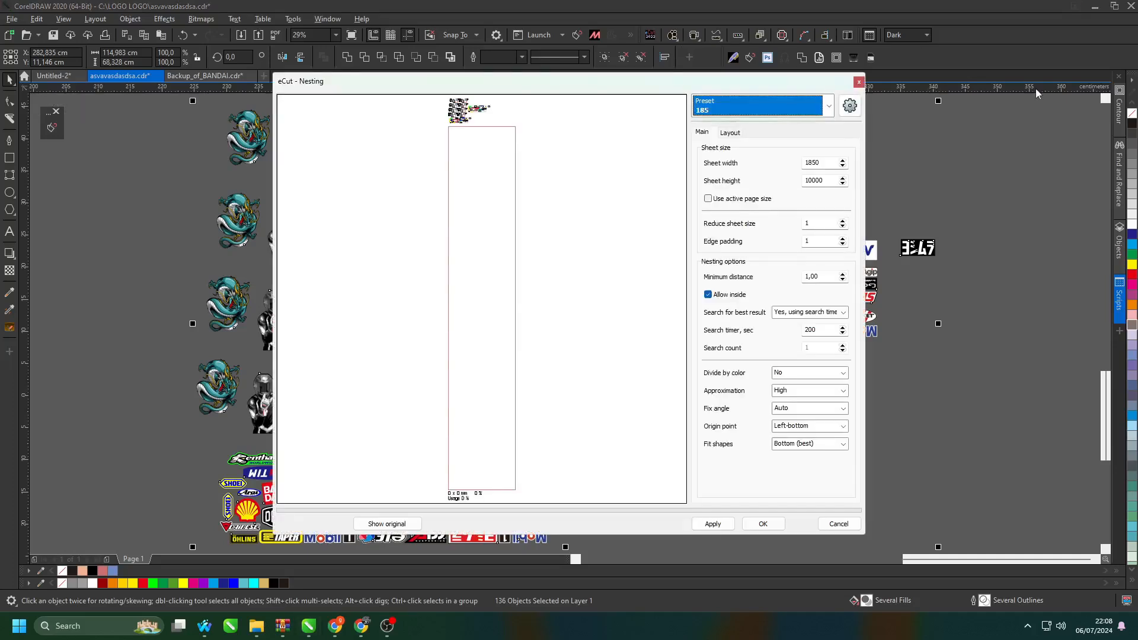
pyautogui.click(826, 162)
pyautogui.press('Tab')
pyautogui.press('Tab')
pyautogui.press('Tab')
pyautogui.doubleClick(820, 181)
pyautogui.click(818, 277)
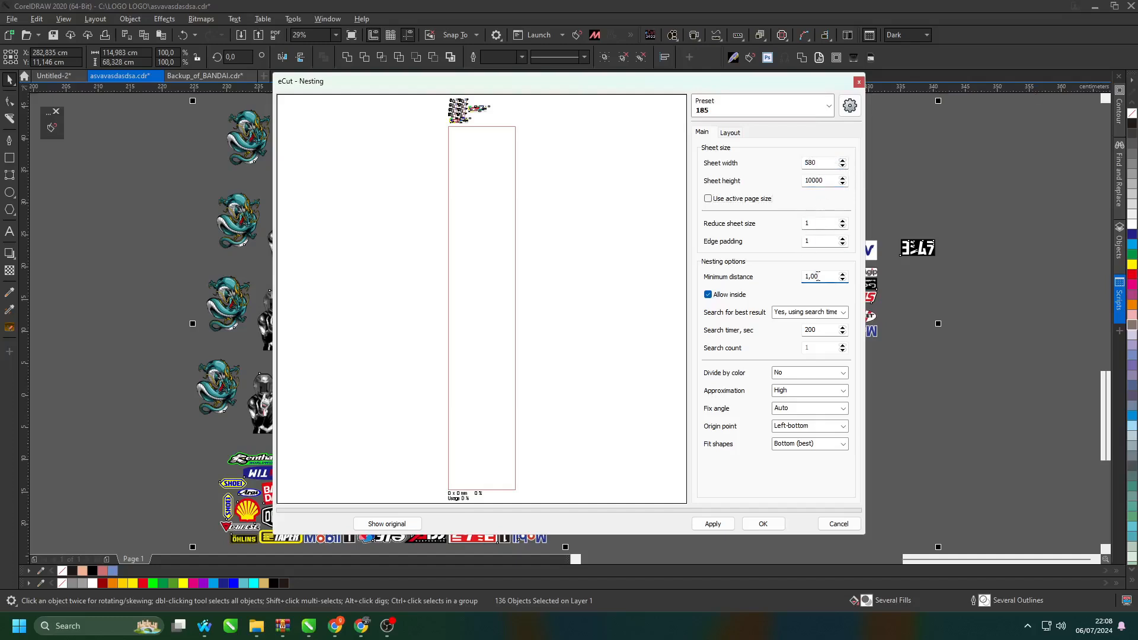
# - Run the nesting, end the search early and accept the resulting layout of logos and illustrations
pyautogui.click(714, 524)
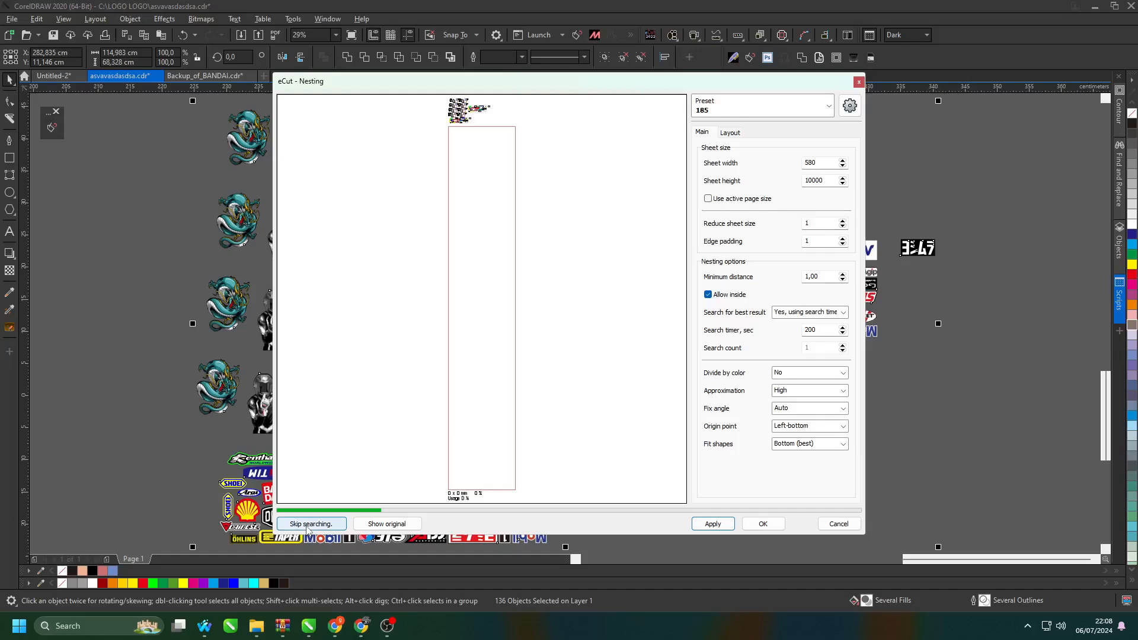
pyautogui.click(714, 524)
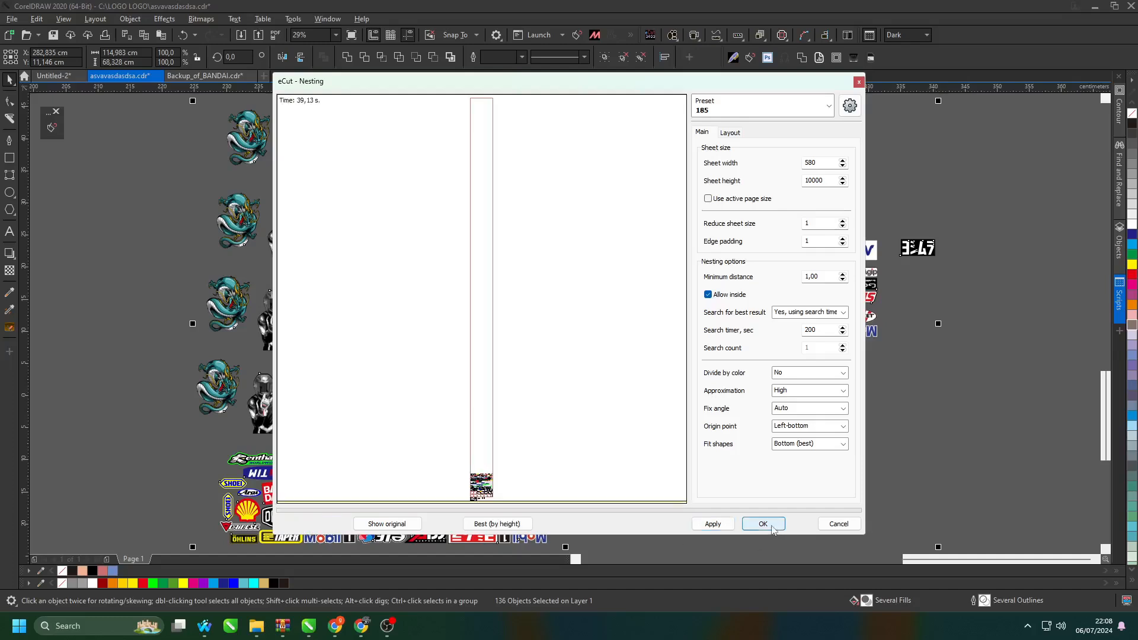
pyautogui.click(764, 525)
pyautogui.press('Escape')
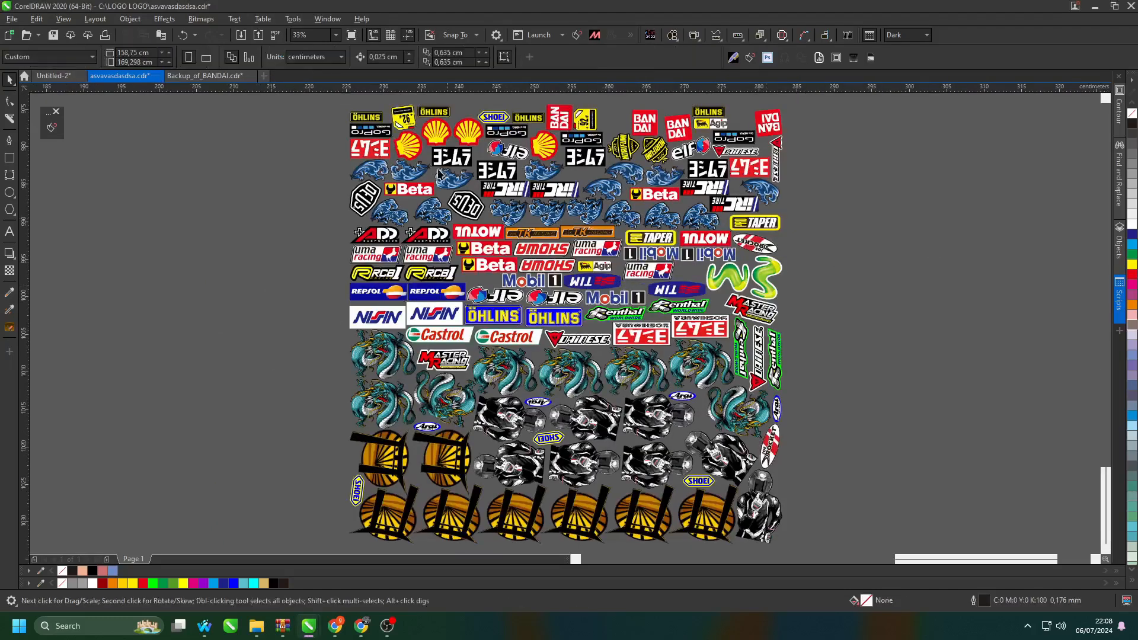
# - Examine up close the spacing and edges between the nested logos and illustrations
pyautogui.scroll(5, 441, 174)
pyautogui.scroll(-2, 415, 200)
pyautogui.moveTo(763, 315); pyautogui.dragTo(648, 309)
pyautogui.scroll(2, 605, 260)
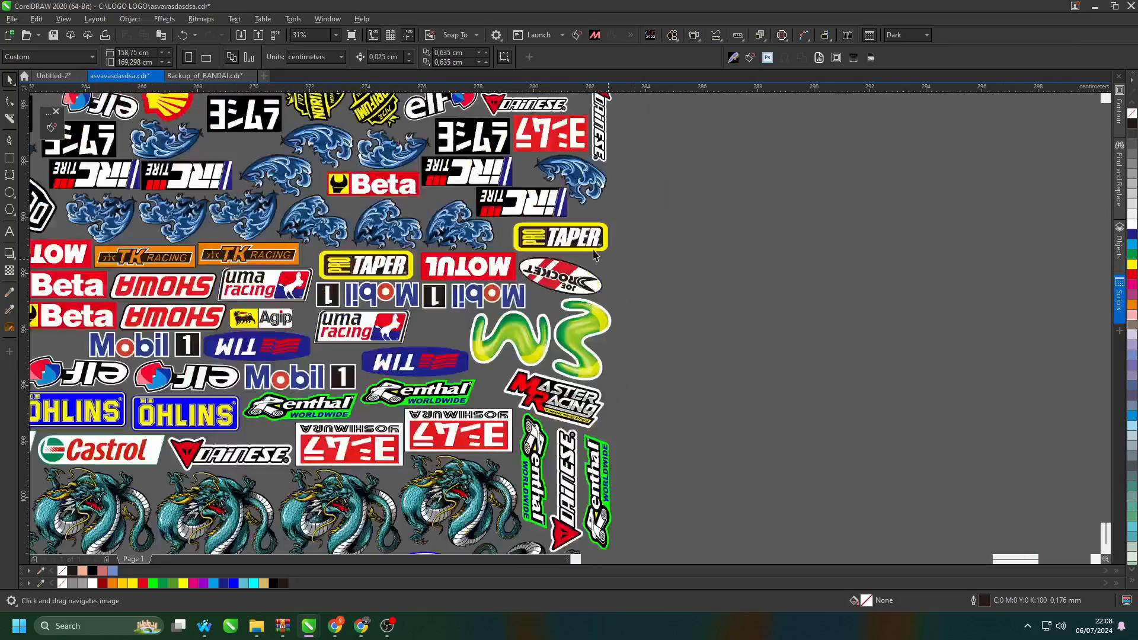
pyautogui.moveTo(504, 230); pyautogui.dragTo(559, 231)
pyautogui.hotkey('ctrl', 'z')
pyautogui.scroll(2, 473, 263)
pyautogui.scroll(-7, 533, 261)
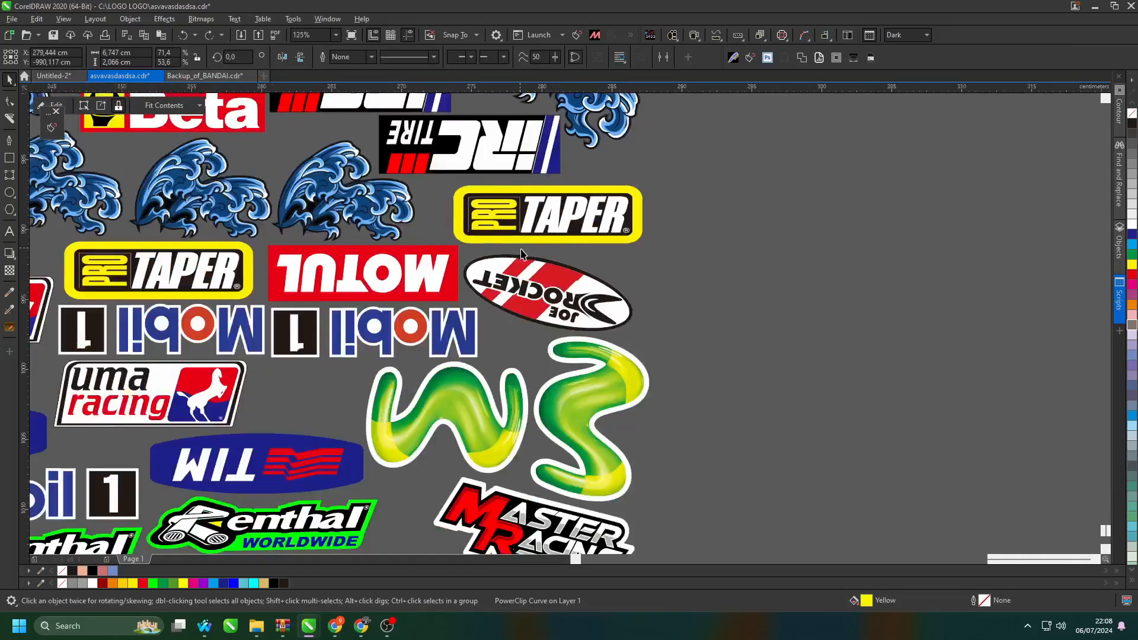
# - Try to move the whole nested layout of logos and illustrations downward
pyautogui.scroll(-2, 629, 113)
pyautogui.moveTo(627, 122); pyautogui.dragTo(329, 368)
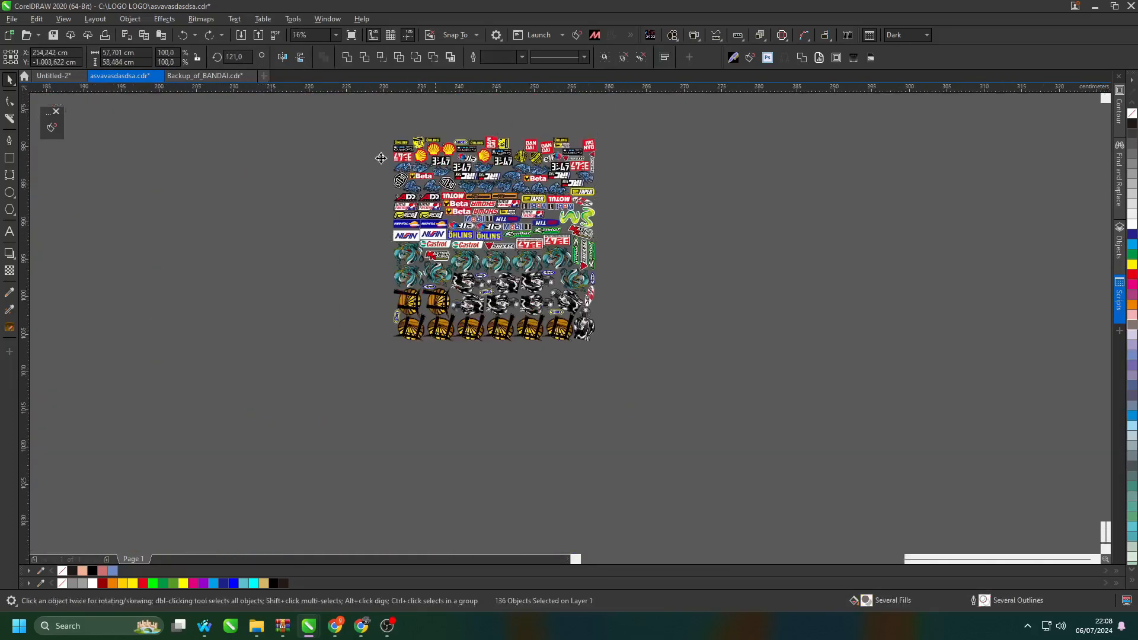
pyautogui.hotkey('shift', 'F2')
pyautogui.click(191, 233)
pyautogui.scroll(-2, 432, 230)
pyautogui.moveTo(640, 124); pyautogui.dragTo(305, 449)
pyautogui.moveTo(529, 242); pyautogui.dragTo(509, 431)
# - Undo the layout move and the nesting, and duplicate the original set of logos and illustrations directly below itself
pyautogui.hotkey('ctrl', 'z')
pyautogui.hotkey('ctrl', 'z')
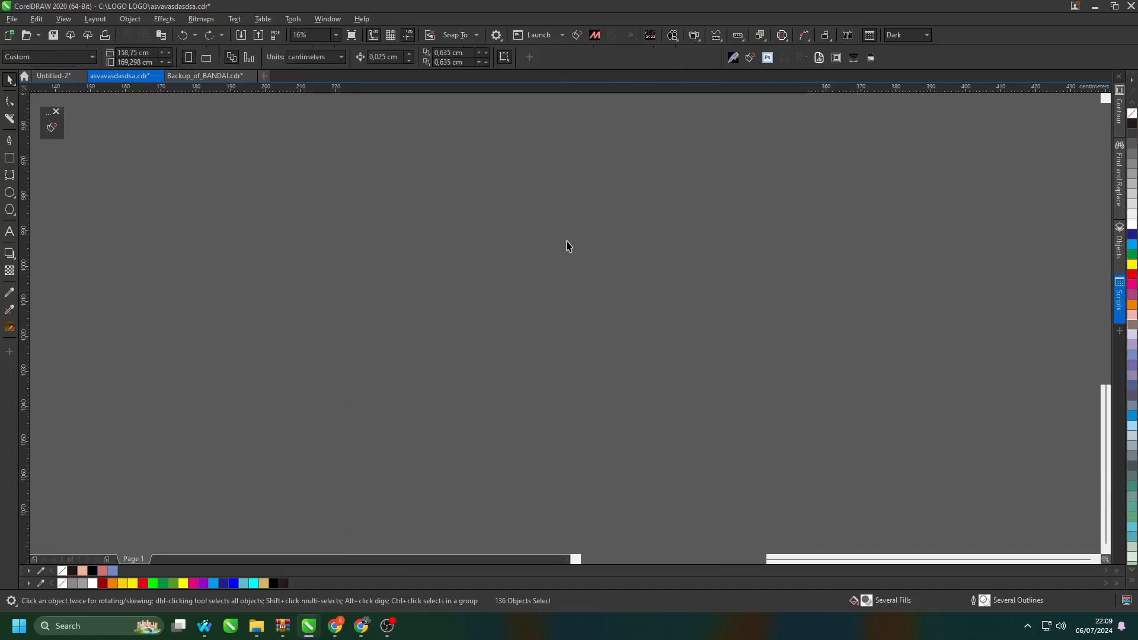
pyautogui.hotkey('shift', 'F2')
pyautogui.scroll(-2, 544, 225)
pyautogui.moveTo(570, 253); pyautogui.dragTo(565, 382)
pyautogui.rightClick(565, 382)
# - Nest both sets of logos and illustrations together with eCut on a 580 by 10000 mm sheet and accept the layout
pyautogui.moveTo(778, 165)
pyautogui.mouseDown()
pyautogui.moveTo(511, 316)
pyautogui.moveTo(291, 490)
pyautogui.mouseUp()
pyautogui.hotkey('shift', 'F2')
pyautogui.click(673, 36)
pyautogui.click(688, 58)
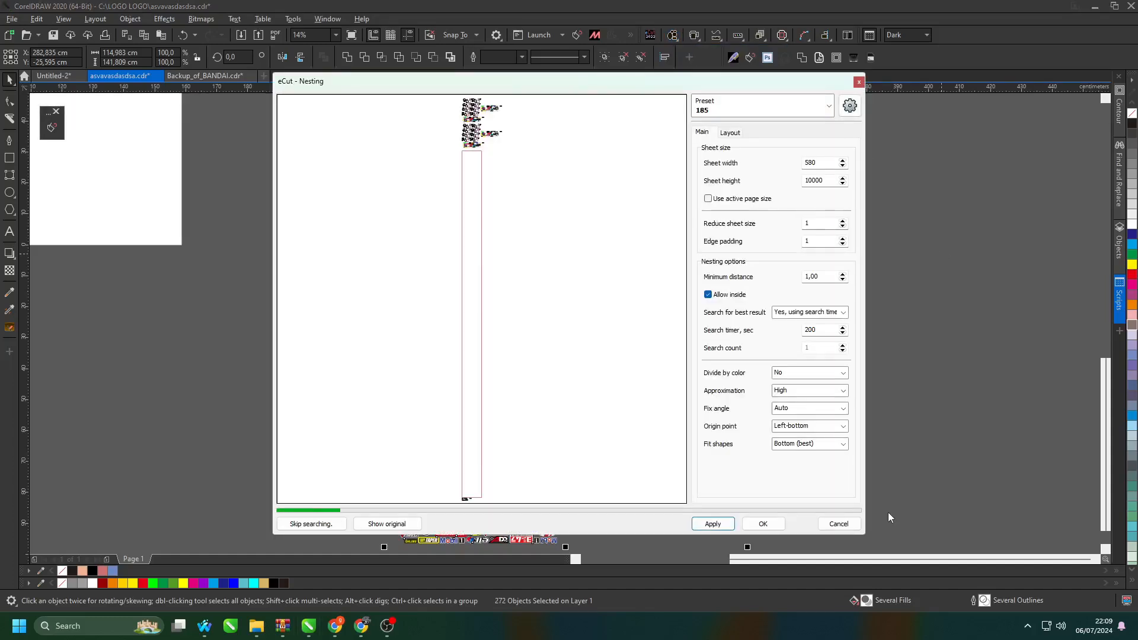
pyautogui.click(771, 523)
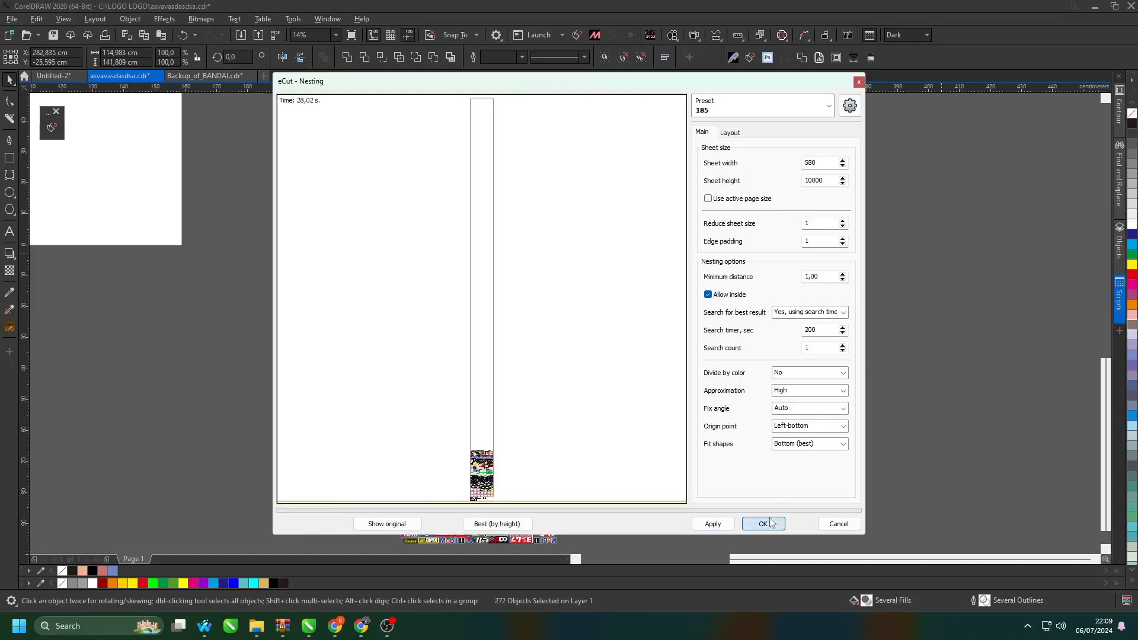
# - Group all the nested logos and illustrations and set the group's rotation to 90 degrees
pyautogui.scroll(4, 545, 374)
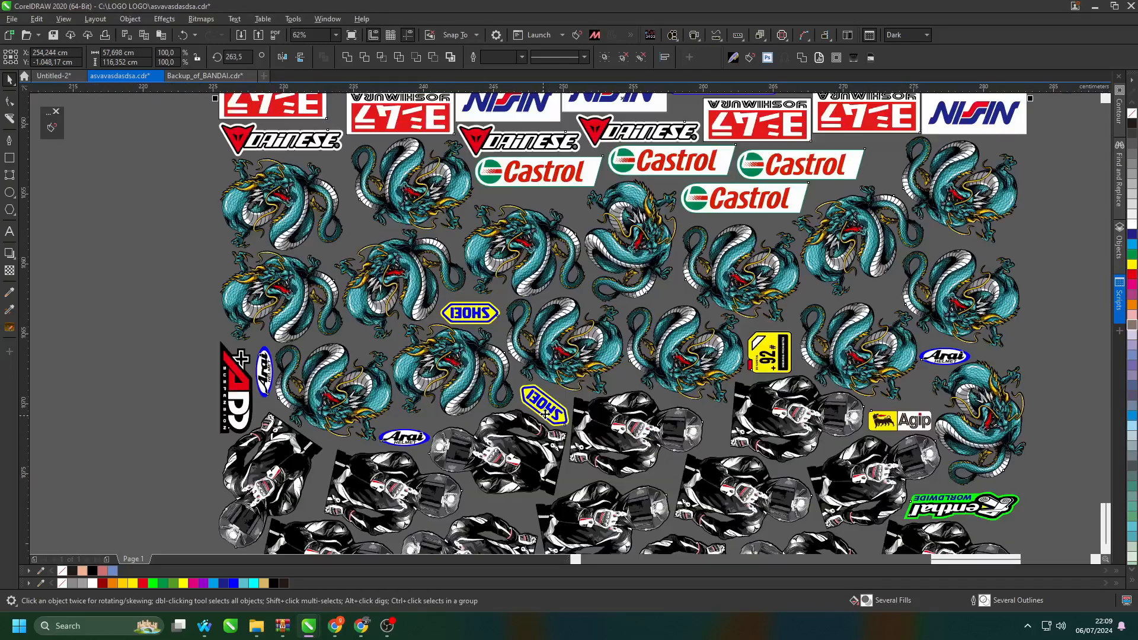
pyautogui.scroll(-1, 545, 373)
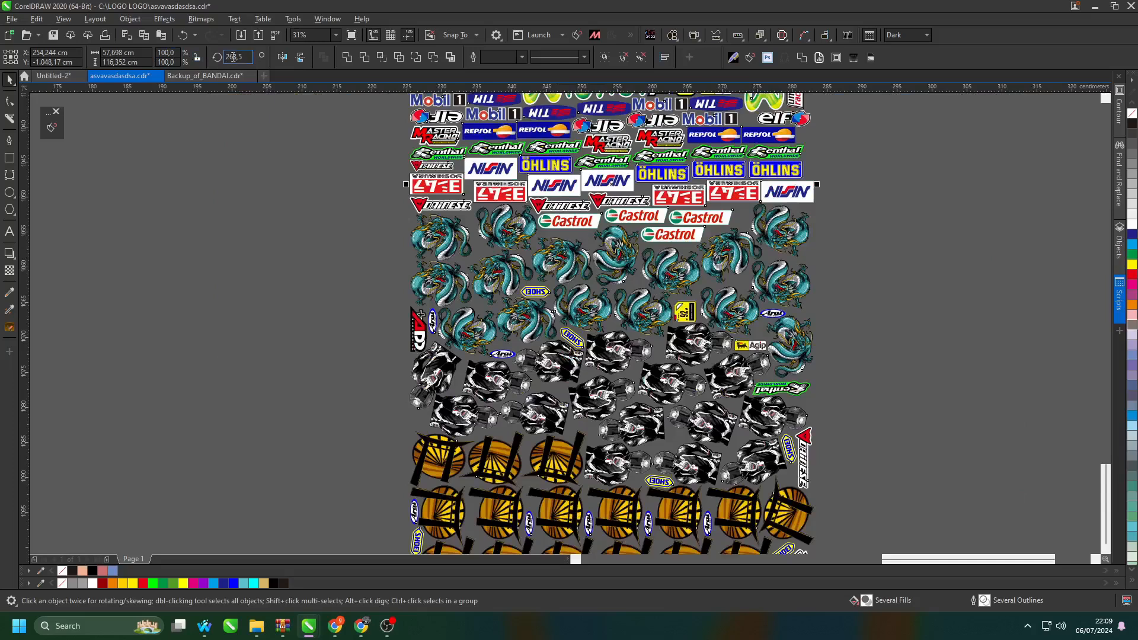
pyautogui.hotkey('ctrl', 'g')
pyautogui.doubleClick(238, 57)
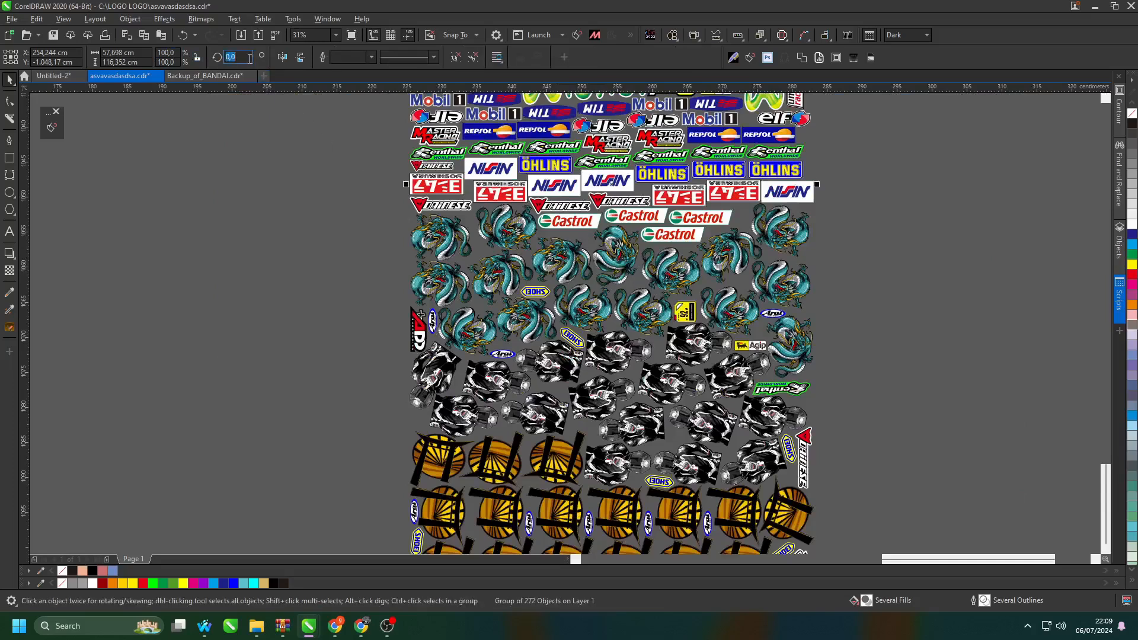
pyautogui.write('90')
pyautogui.press('Return')
pyautogui.hotkey('shift', 'F2')
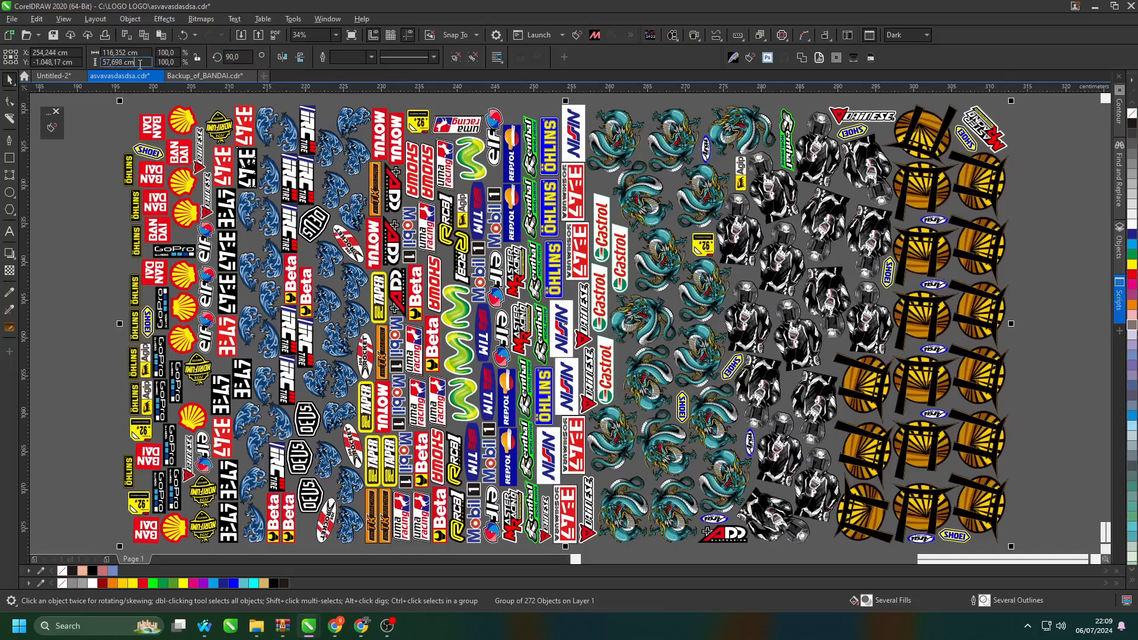
# - Examine the rotated sheet up close, checking the gaps between logos, wave, dragon and rider illustrations
pyautogui.scroll(3, 191, 152)
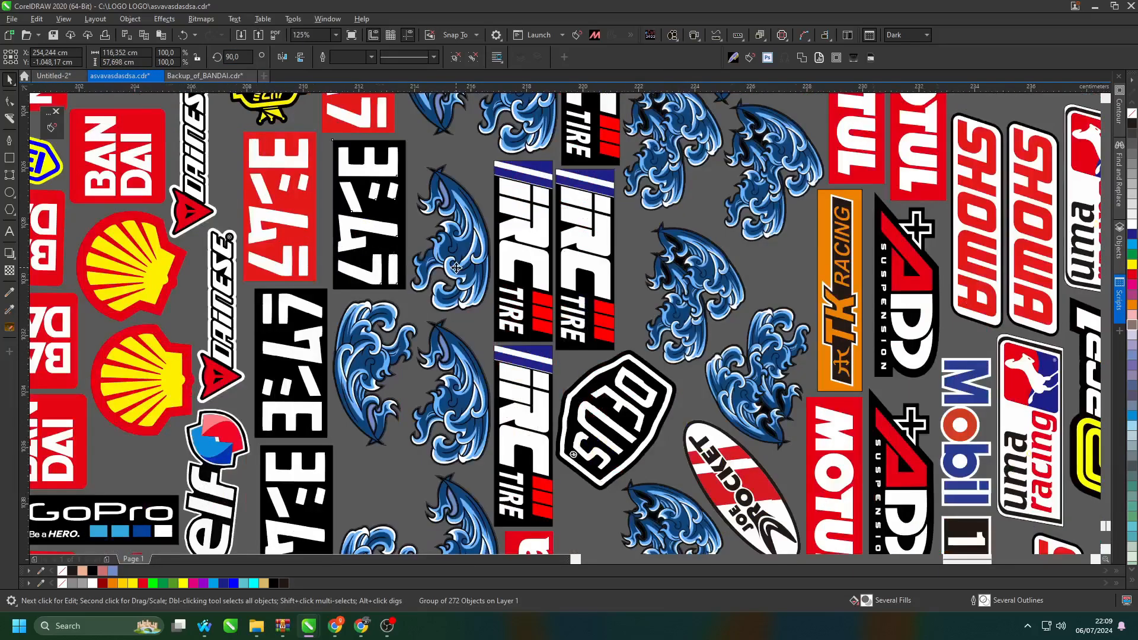
pyautogui.scroll(-3, 456, 268)
pyautogui.scroll(2, 568, 270)
pyautogui.moveTo(568, 271); pyautogui.dragTo(637, 205)
pyautogui.moveTo(356, 362); pyautogui.dragTo(587, 306)
pyautogui.moveTo(261, 408); pyautogui.dragTo(438, 392)
pyautogui.moveTo(923, 466); pyautogui.dragTo(479, 517)
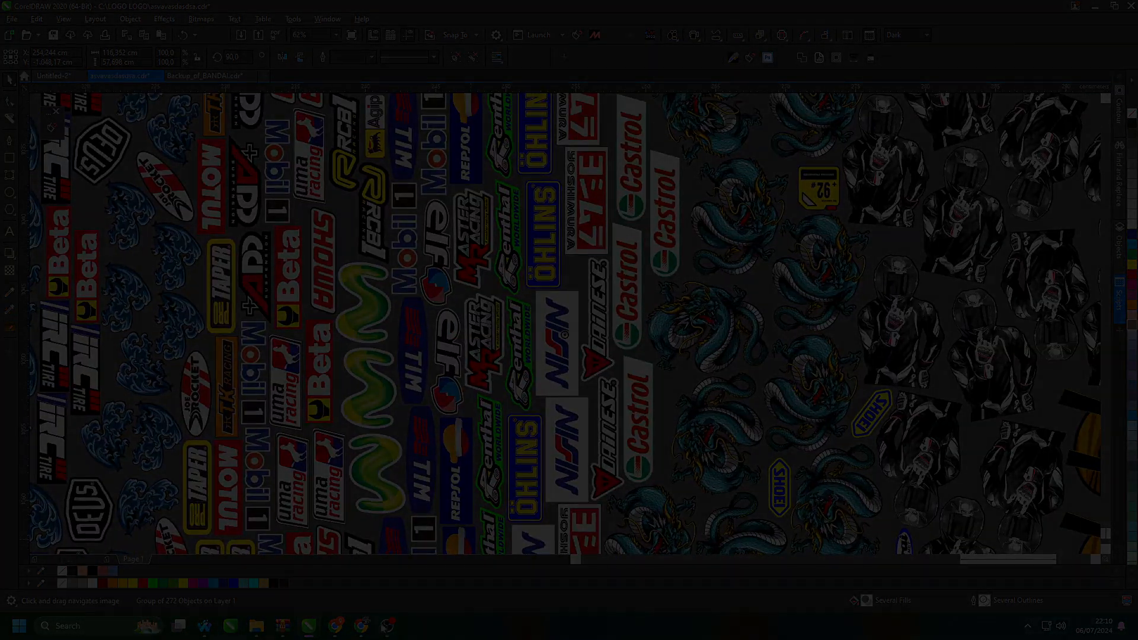